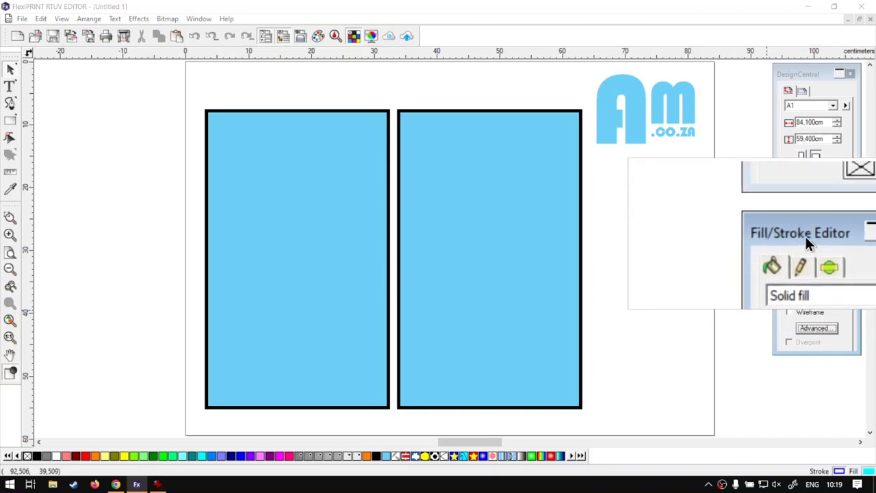
Step: Change the right-hand rectangle's solid fill to a gradient fill using the Blue Lit preset
{"action": "left_click", "coordinate": [515, 248]}
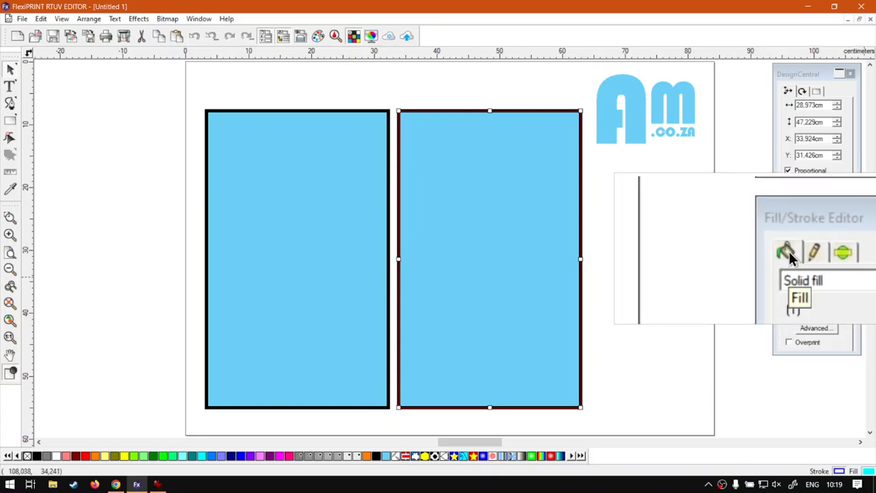
{"action": "left_click", "coordinate": [845, 268]}
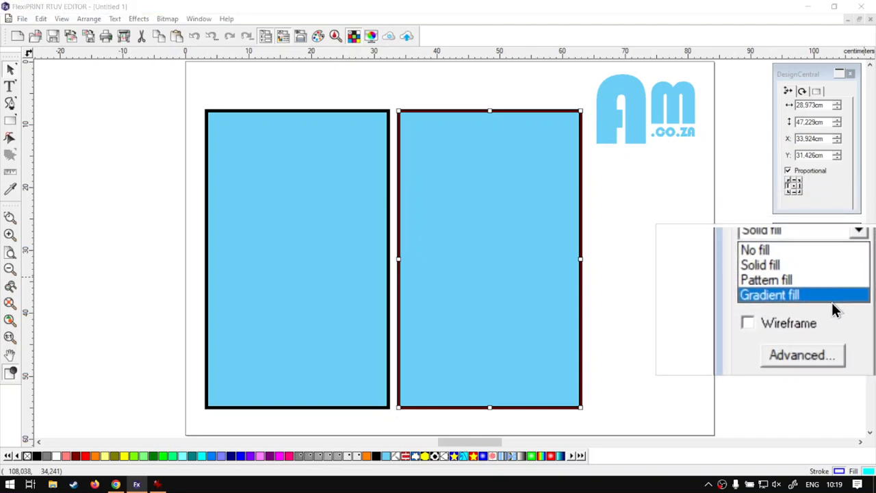
{"action": "left_click", "coordinate": [833, 298]}
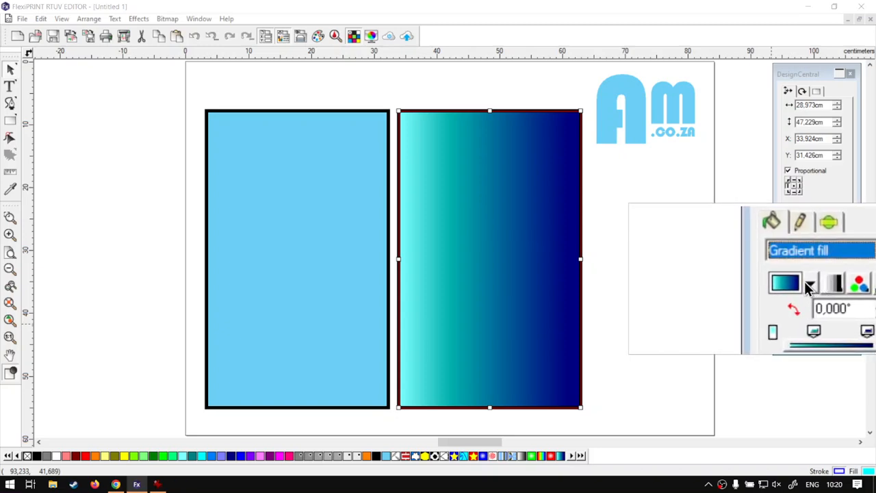
{"action": "left_click", "coordinate": [808, 285]}
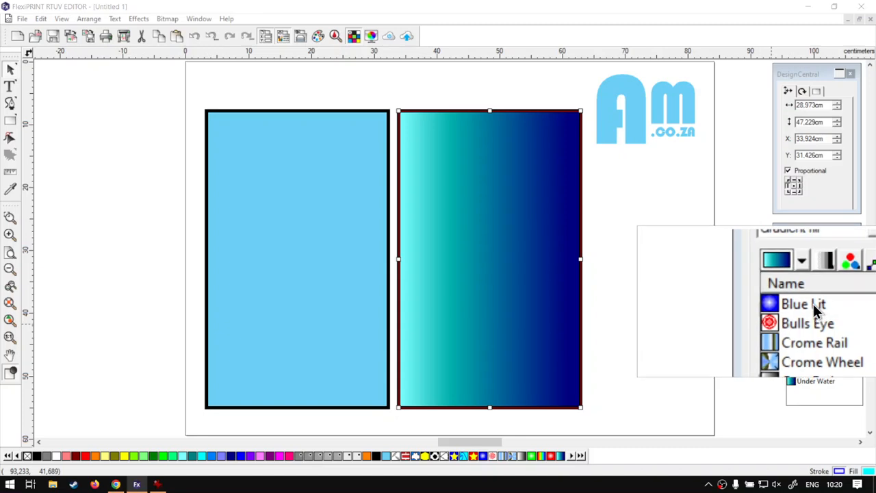
{"action": "left_click", "coordinate": [790, 304]}
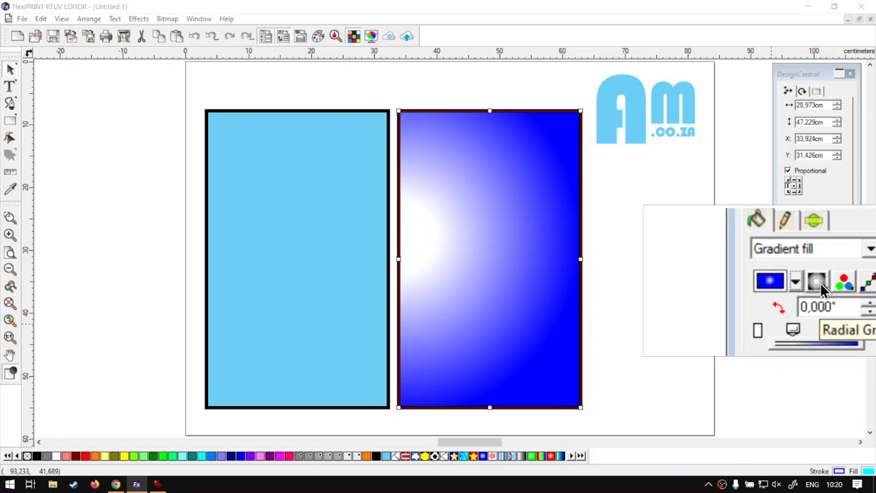
Step: Review the gradient types, keeping Radial Gradient, and look through the available gradient colour modes
{"action": "left_click", "coordinate": [819, 283]}
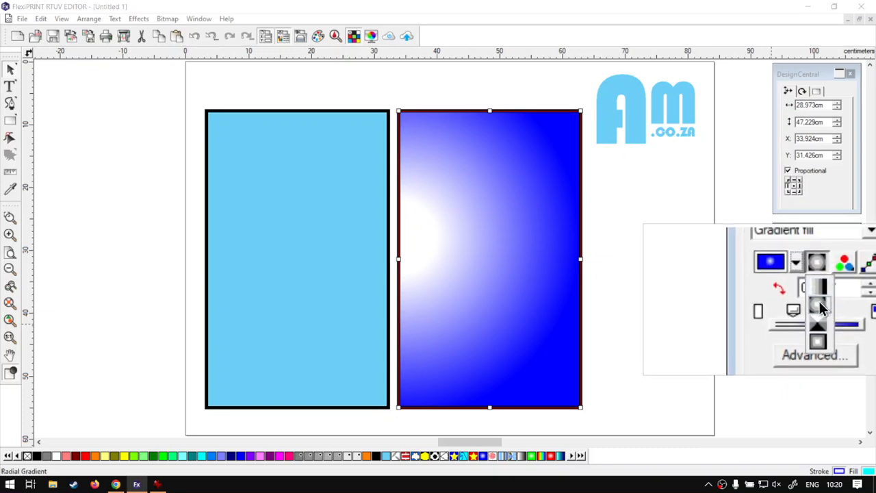
{"action": "left_click", "coordinate": [820, 308]}
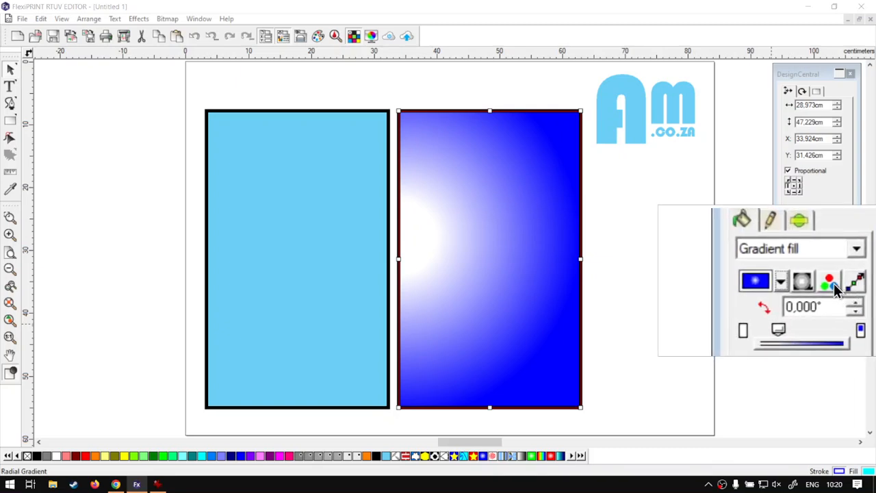
{"action": "left_click", "coordinate": [833, 284]}
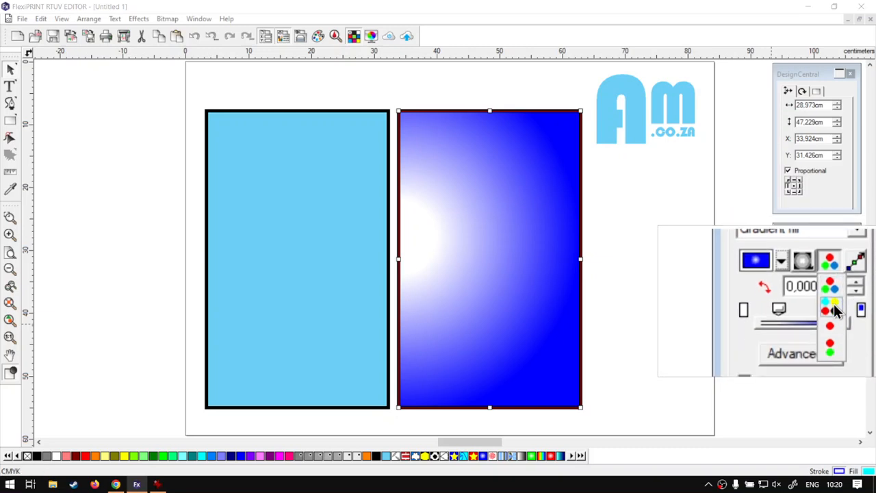
{"action": "left_click", "coordinate": [839, 279]}
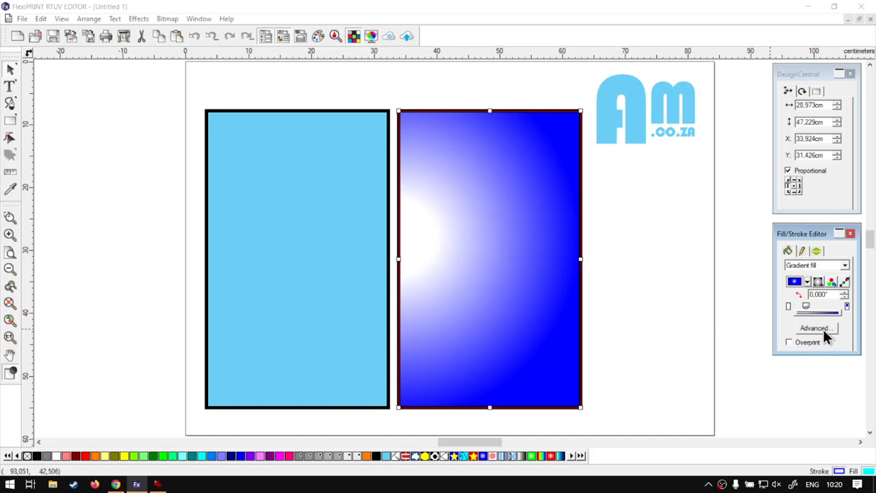
Step: Edit the radial gradient on the rectangle, moving its origin to the rectangle's centre and its middle colour stop close to that origin
{"action": "left_click", "coordinate": [846, 286]}
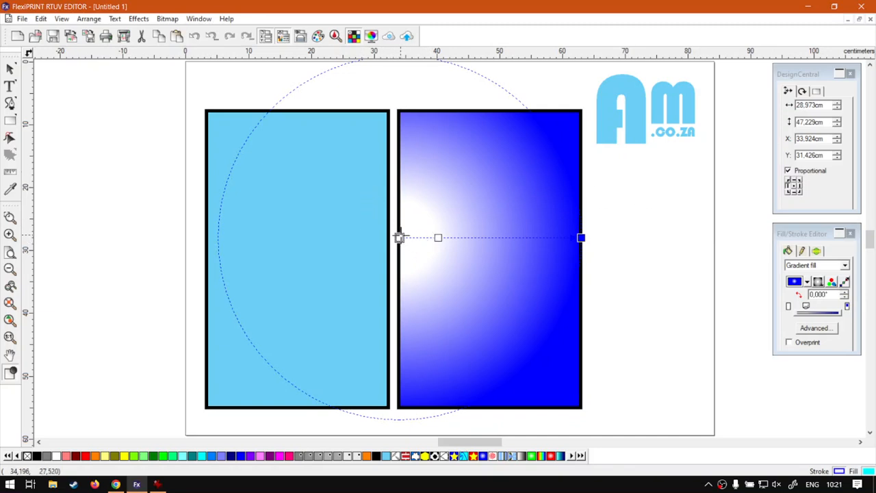
{"action": "left_click_drag", "start_coordinate": [399, 237], "coordinate": [490, 252]}
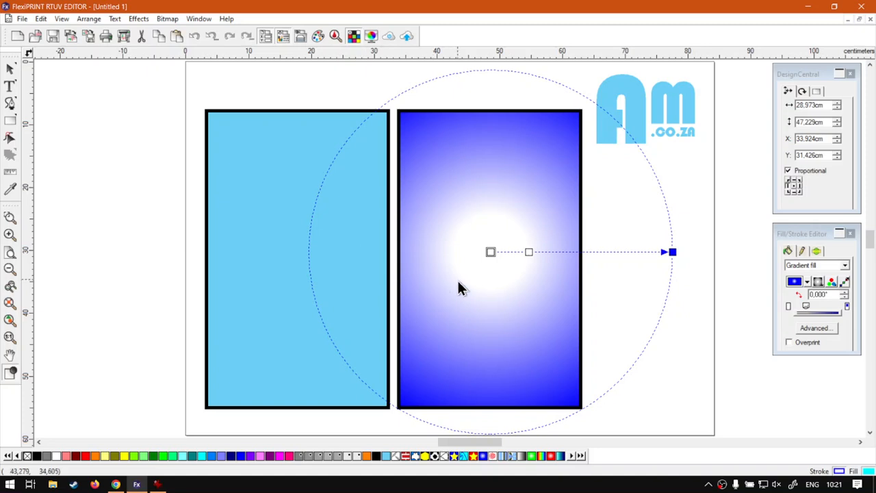
{"action": "left_click_drag", "start_coordinate": [539, 251], "coordinate": [501, 253]}
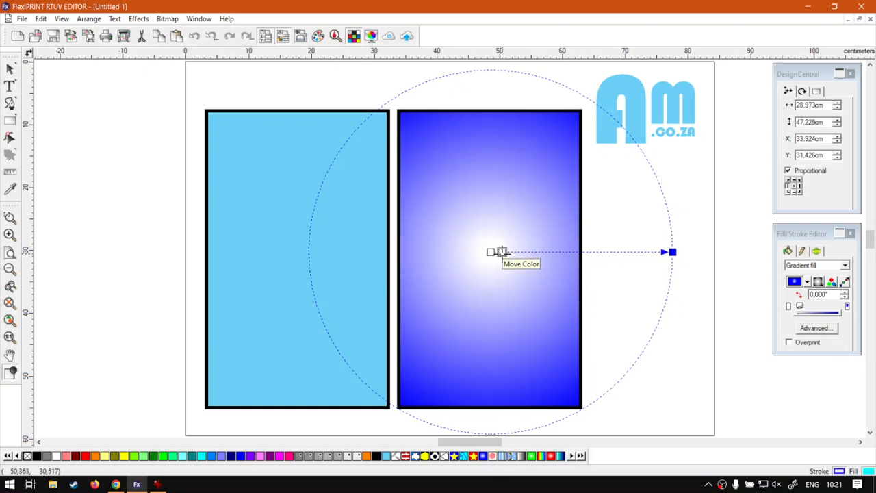
Step: Resume editing the radial gradient and extend its outer end farther beyond the rectangle's right edge
{"action": "left_click", "coordinate": [673, 252]}
{"action": "left_click", "coordinate": [847, 283]}
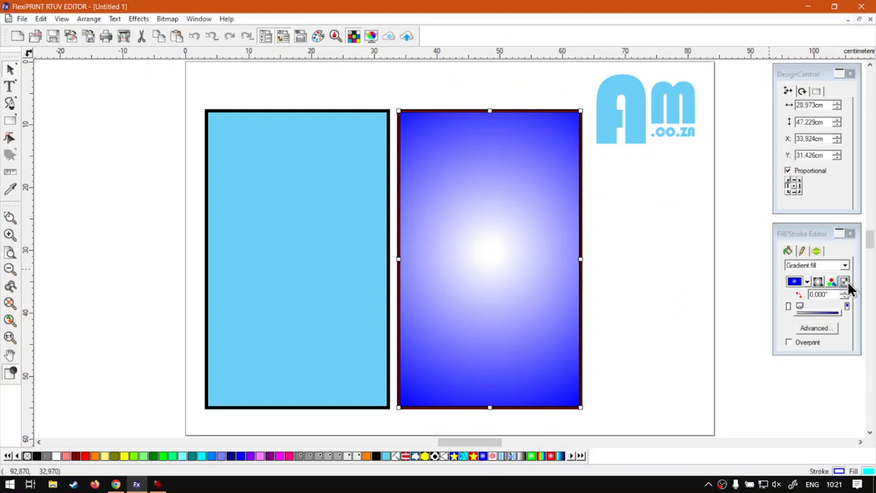
{"action": "left_click_drag", "start_coordinate": [670, 252], "coordinate": [706, 253]}
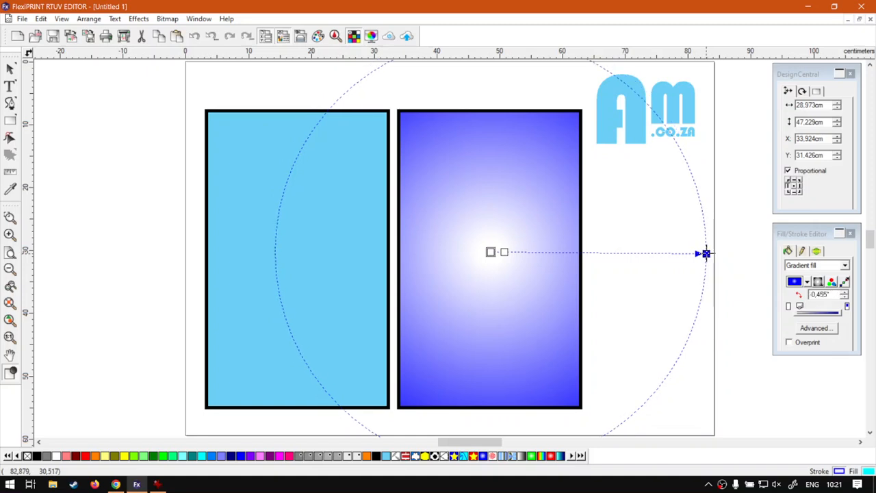
Step: Apply the Under Water gradient preset and run it diagonally from the rectangle's top-left corner to its bottom-right corner
{"action": "left_click", "coordinate": [807, 281]}
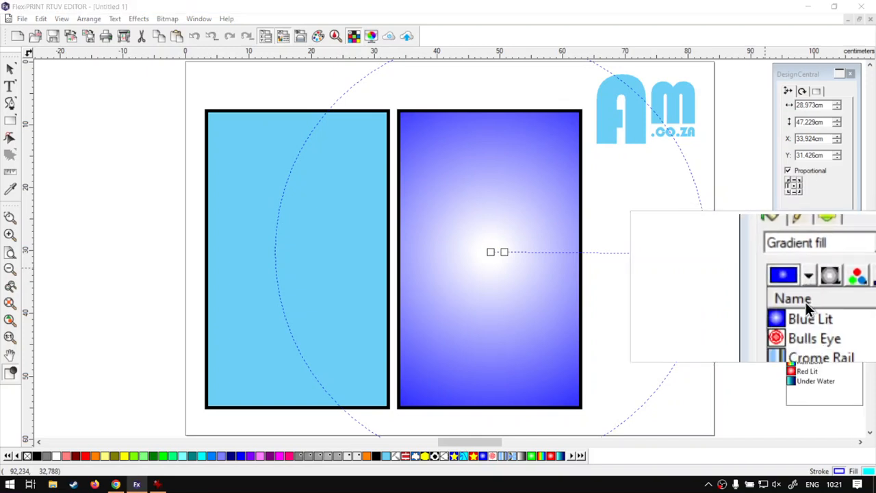
{"action": "scroll", "coordinate": [809, 366], "scroll_direction": "down", "scroll_amount": 2}
{"action": "left_click", "coordinate": [811, 382]}
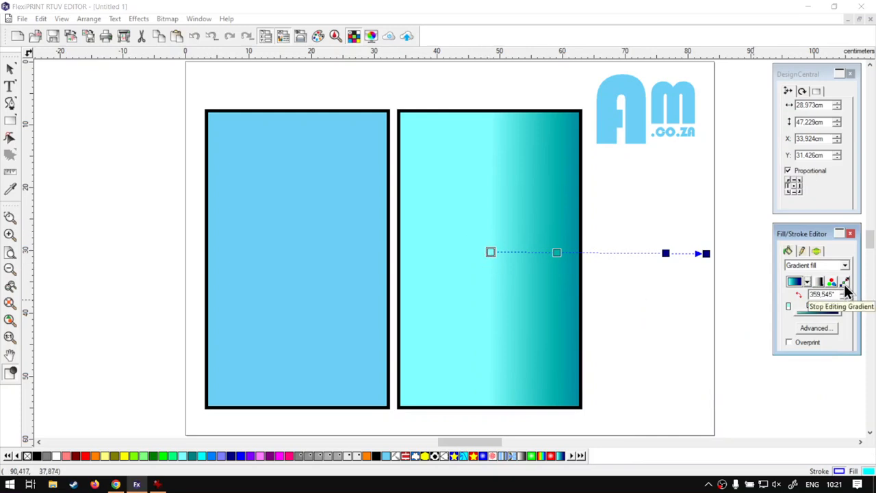
{"action": "left_click_drag", "start_coordinate": [490, 252], "coordinate": [402, 114]}
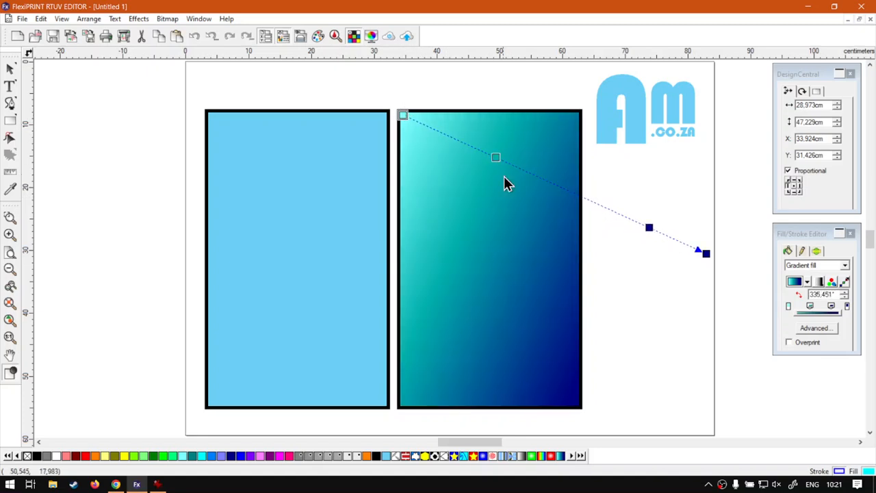
{"action": "left_click_drag", "start_coordinate": [706, 253], "coordinate": [579, 404]}
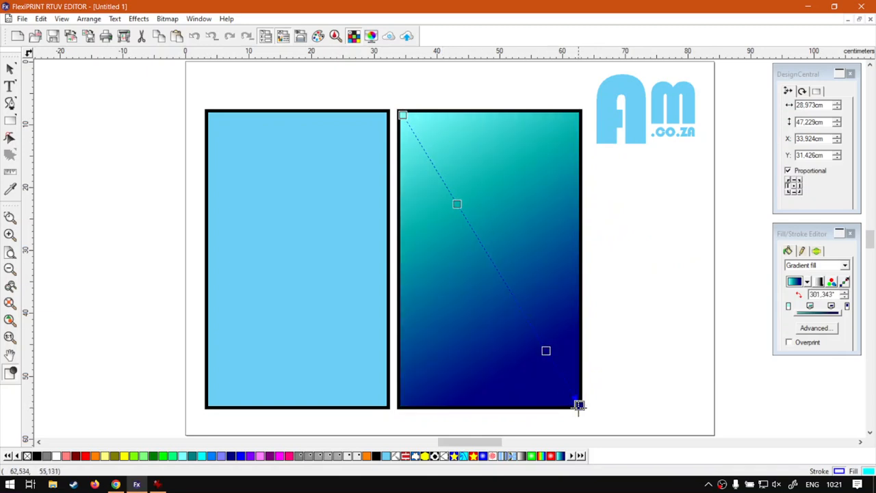
Step: Reposition the gradient's end points so it runs horizontally from the middle of the rectangle's left edge to its right edge
{"action": "left_click_drag", "start_coordinate": [579, 405], "coordinate": [580, 245]}
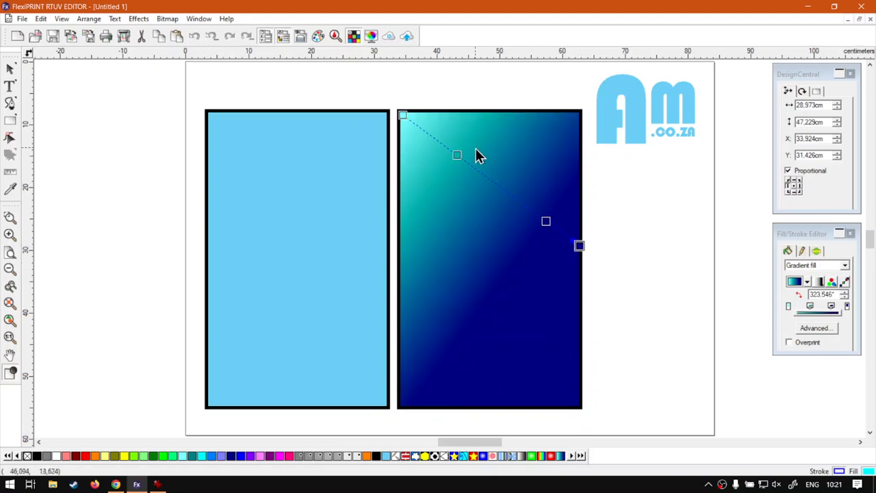
{"action": "left_click_drag", "start_coordinate": [403, 115], "coordinate": [568, 117]}
{"action": "left_click_drag", "start_coordinate": [510, 121], "coordinate": [417, 217]}
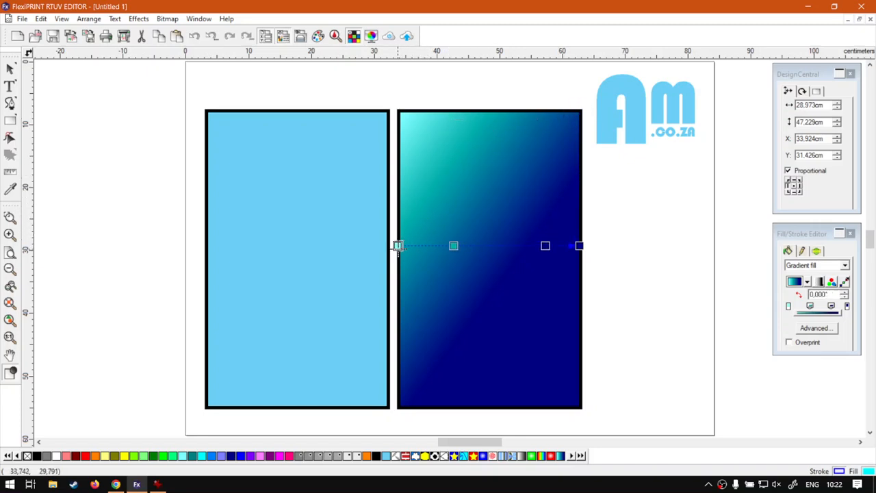
{"action": "left_click_drag", "start_coordinate": [400, 251], "coordinate": [400, 251]}
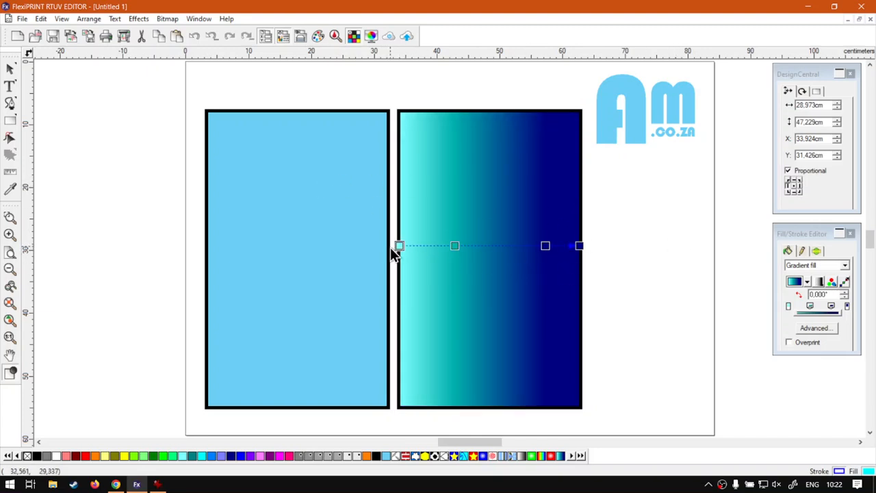
Step: Move the horizontal gradient's start to the rectangle's top-left corner and its end to the bottom-right corner
{"action": "left_click_drag", "start_coordinate": [400, 245], "coordinate": [398, 113]}
{"action": "left_click_drag", "start_coordinate": [581, 247], "coordinate": [580, 405]}
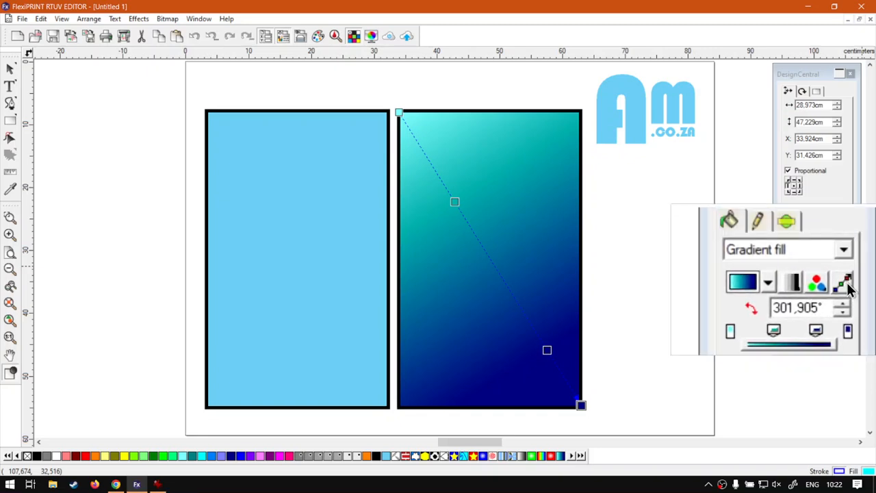
Step: Set the gradient angle to 296,905° and nudge the teal colour stop slightly toward the light end
{"action": "left_click_drag", "start_coordinate": [845, 296], "coordinate": [846, 298]}
{"action": "left_click", "coordinate": [845, 298]}
{"action": "left_click", "coordinate": [846, 299]}
{"action": "left_click", "coordinate": [846, 298]}
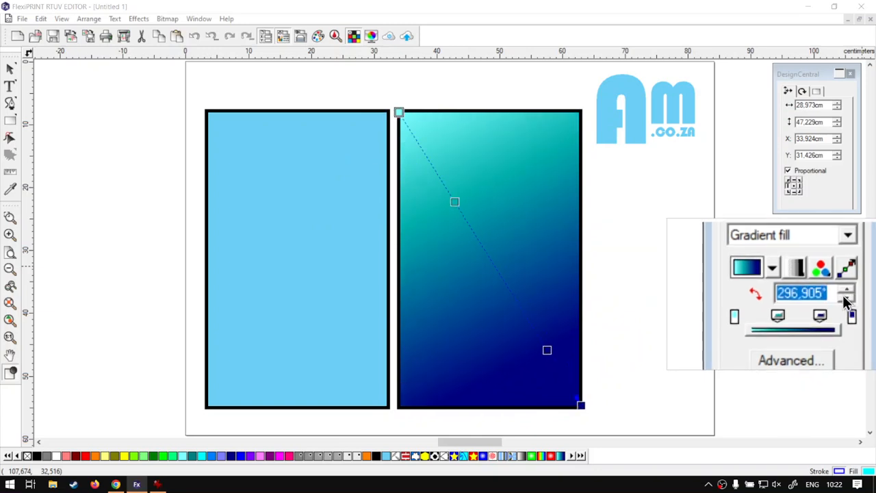
{"action": "scroll", "coordinate": [839, 319], "scroll_direction": "down", "scroll_amount": 1}
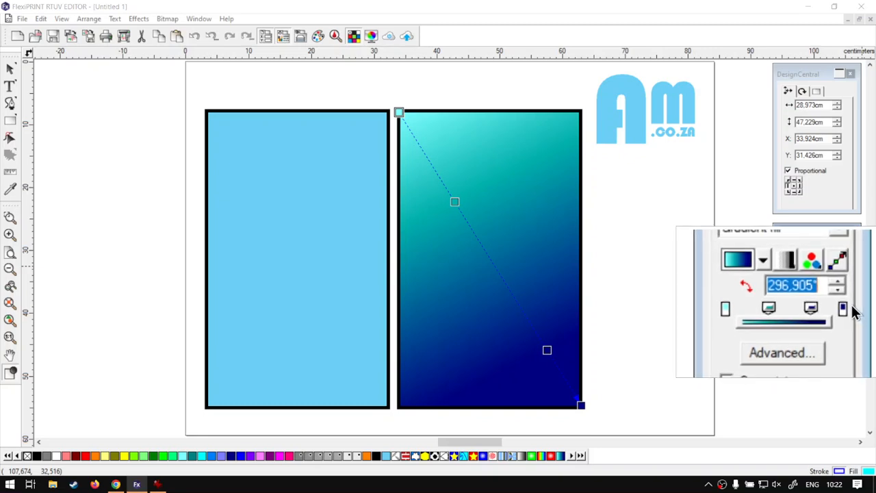
{"action": "left_click", "coordinate": [788, 307]}
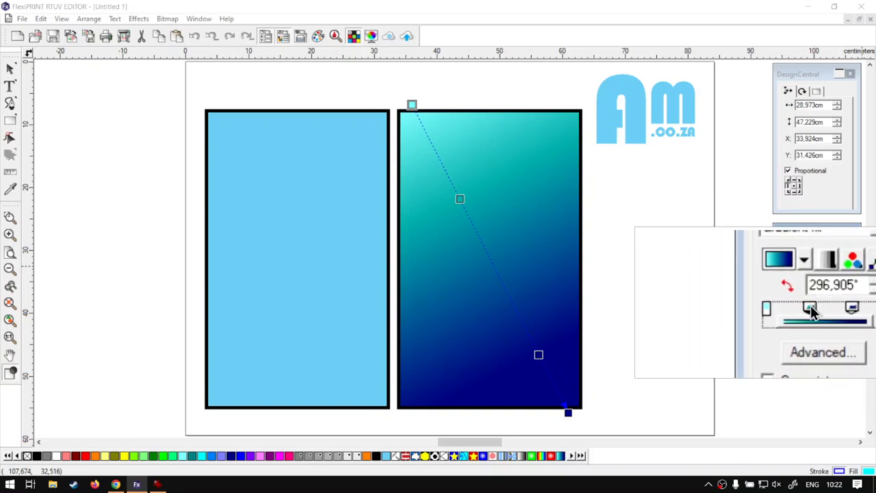
{"action": "mouse_move", "coordinate": [819, 311]}
{"action": "left_mouse_down"}
{"action": "mouse_move", "coordinate": [810, 313]}
{"action": "mouse_move", "coordinate": [819, 312]}
{"action": "left_mouse_up"}
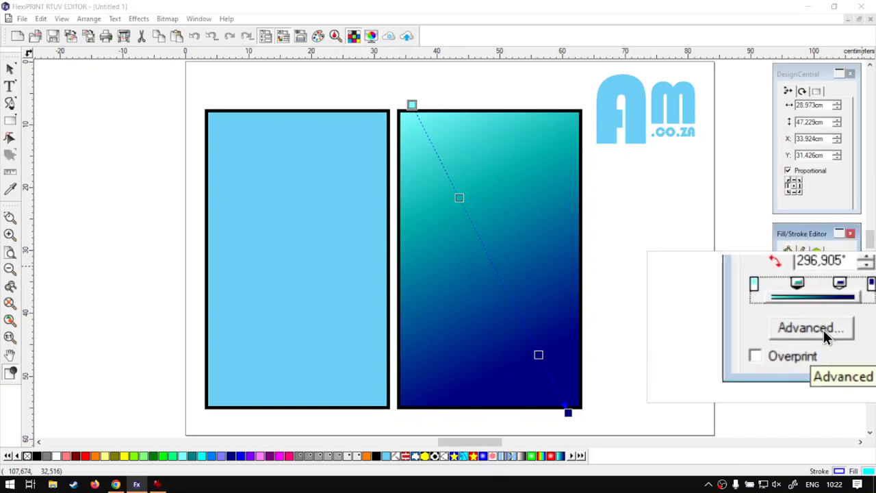
Step: Open the gradient's advanced settings and rename the gradient Fire
{"action": "left_click", "coordinate": [823, 330]}
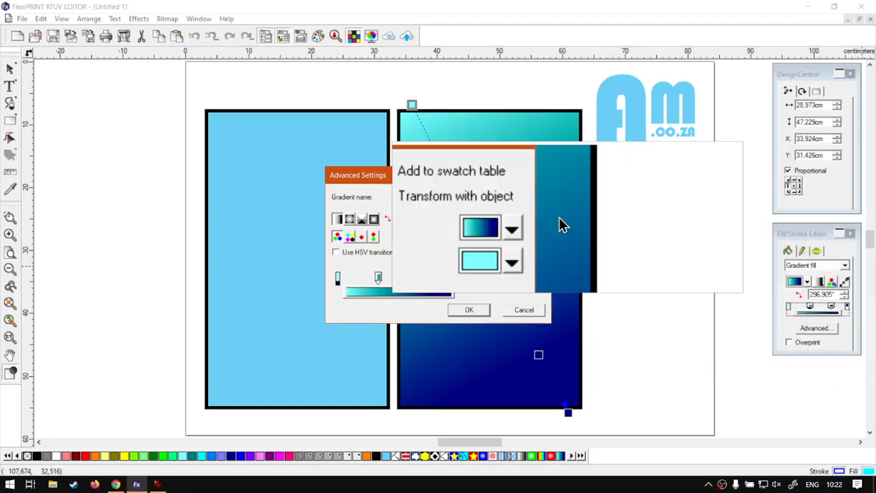
{"action": "left_click_drag", "start_coordinate": [490, 186], "coordinate": [753, 159]}
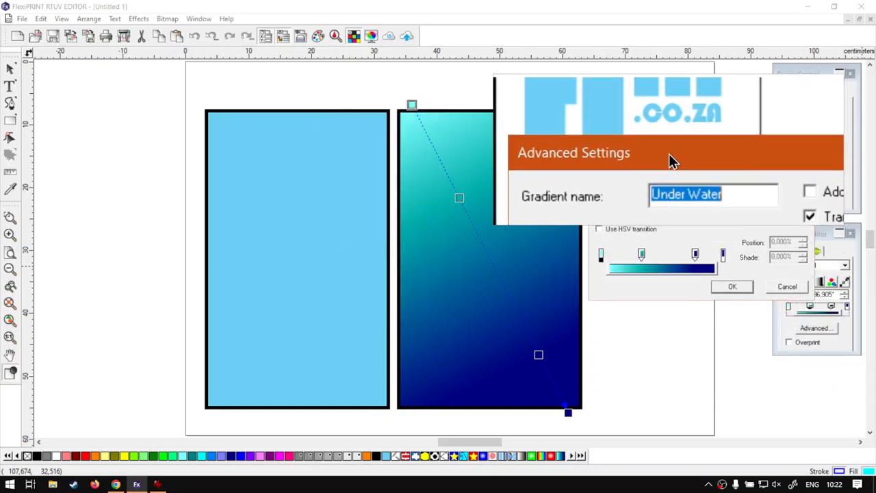
{"action": "left_click_drag", "start_coordinate": [670, 155], "coordinate": [690, 155]}
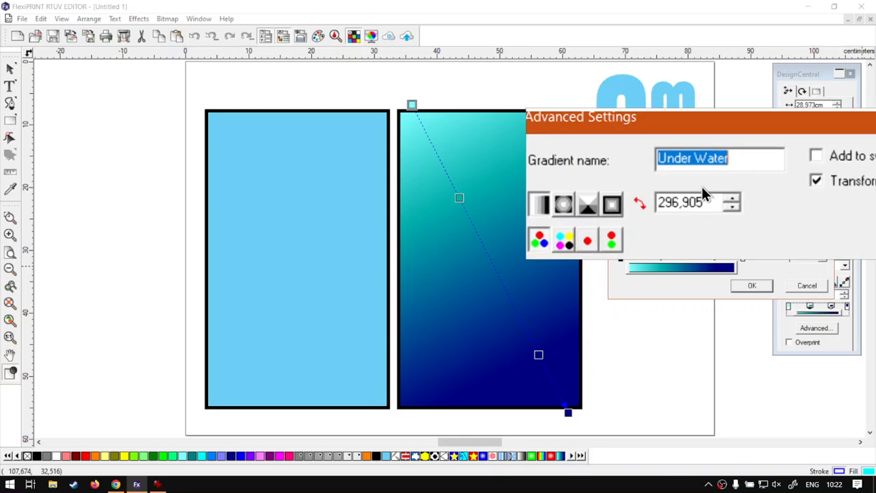
{"action": "left_click", "coordinate": [705, 171]}
{"action": "left_click_drag", "start_coordinate": [705, 172], "coordinate": [670, 176]}
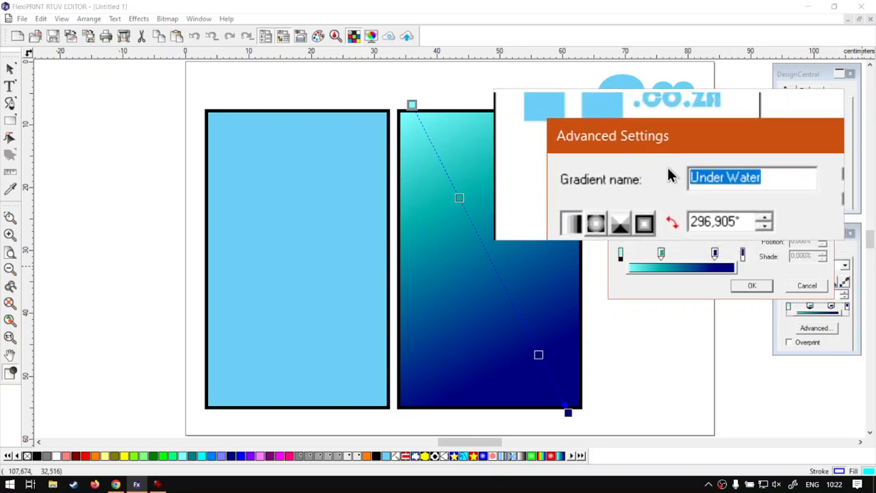
{"action": "type", "text": "Fire"}
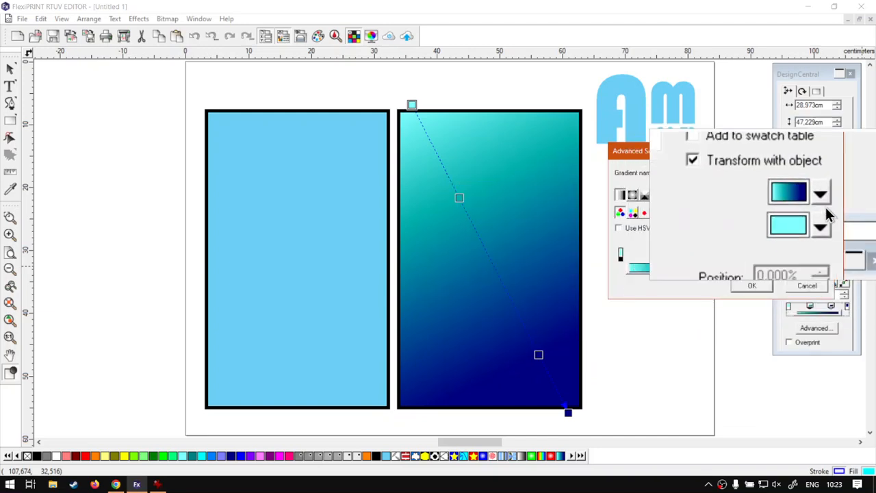
{"action": "left_click", "coordinate": [822, 200]}
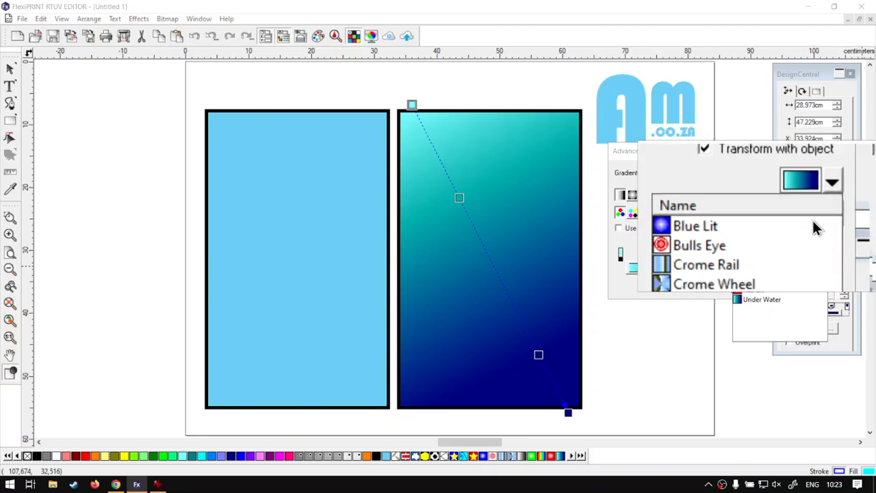
{"action": "left_click", "coordinate": [823, 199]}
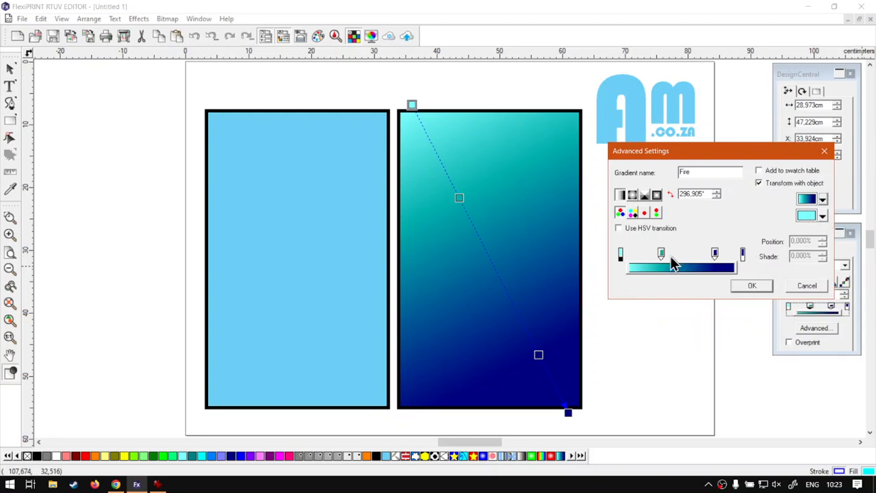
Step: Recolour the Fire gradient's end colour stop to Red and its start colour stop to Yellow
{"action": "left_click", "coordinate": [621, 255]}
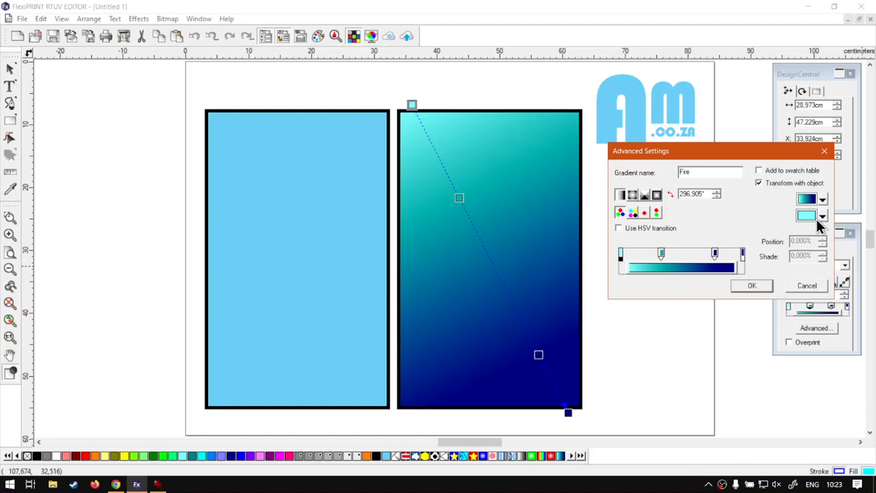
{"action": "left_click", "coordinate": [743, 254]}
{"action": "left_click", "coordinate": [822, 216]}
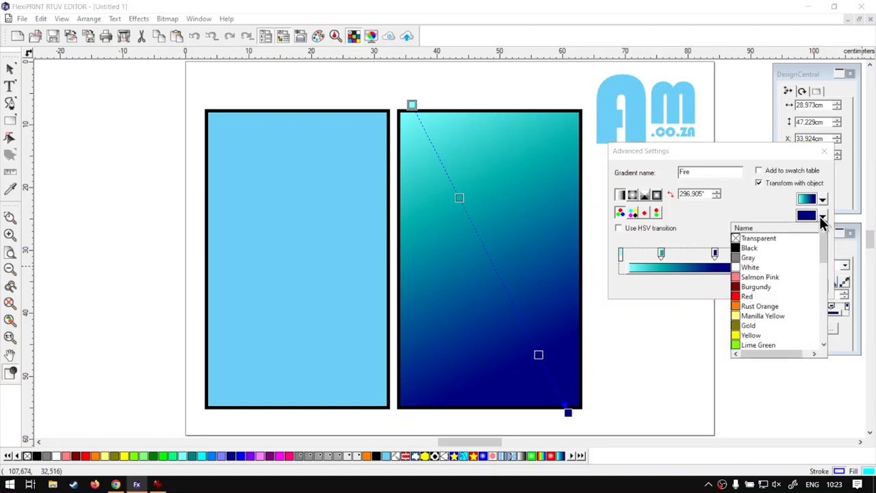
{"action": "left_click", "coordinate": [750, 298]}
{"action": "left_click", "coordinate": [620, 255]}
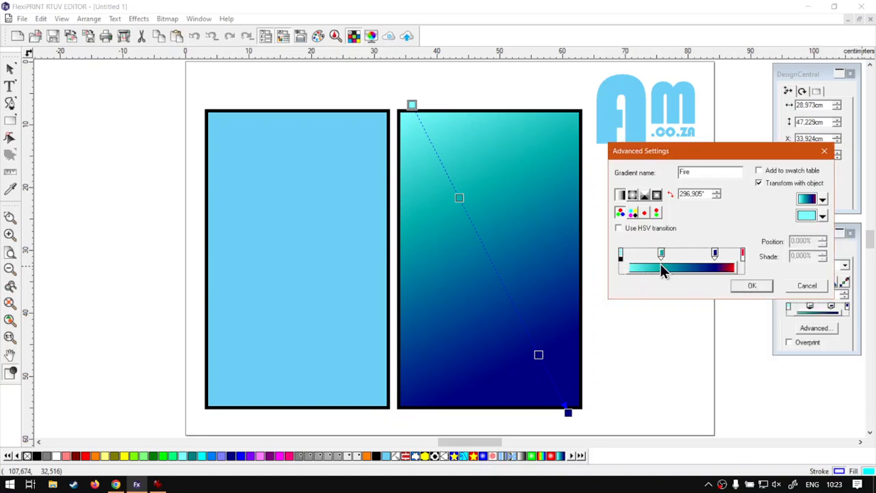
{"action": "left_click", "coordinate": [822, 216]}
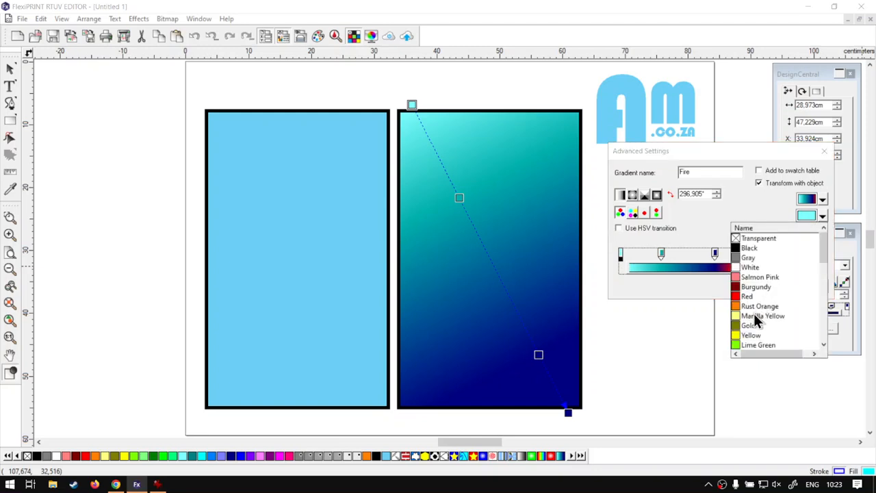
{"action": "left_click", "coordinate": [752, 325]}
Step: Set the gradient's inner dark blue colour stop to Red and its inner teal colour stop to Yellow
{"action": "left_click", "coordinate": [715, 255]}
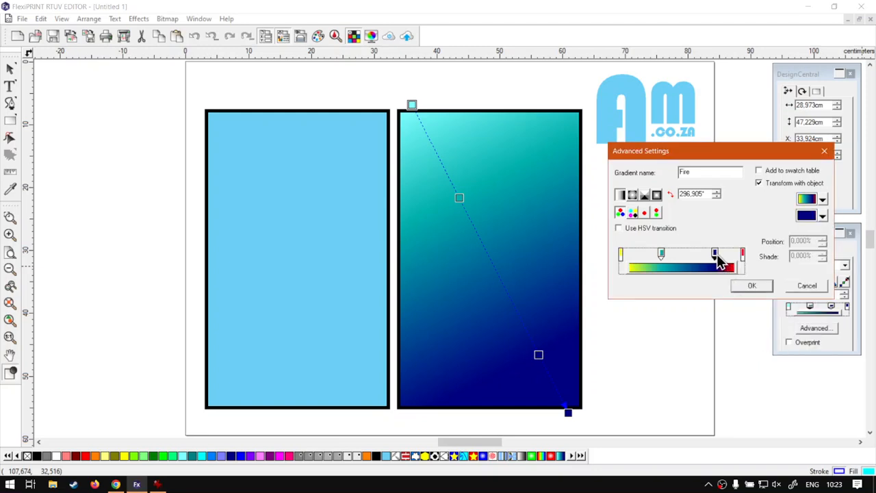
{"action": "left_click", "coordinate": [822, 216]}
{"action": "scroll", "coordinate": [759, 318], "scroll_direction": "down", "scroll_amount": 8}
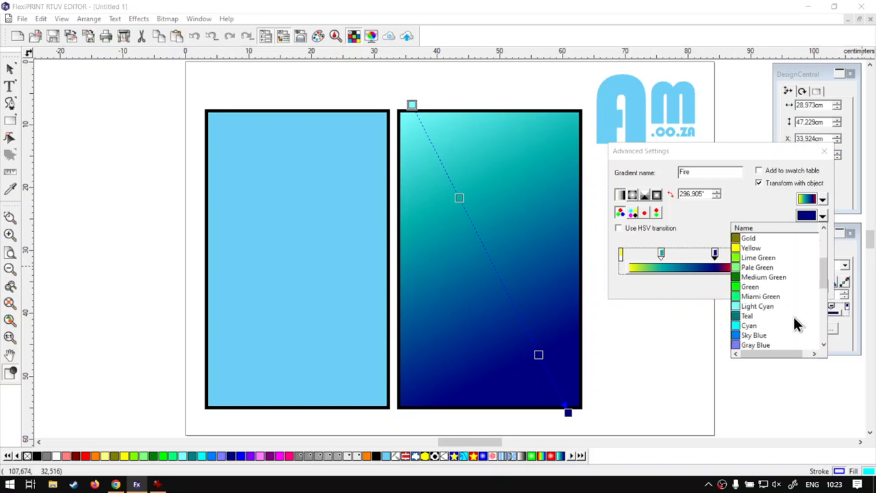
{"action": "scroll", "coordinate": [794, 316], "scroll_direction": "down", "scroll_amount": 2}
{"action": "scroll", "coordinate": [794, 315], "scroll_direction": "up", "scroll_amount": 8}
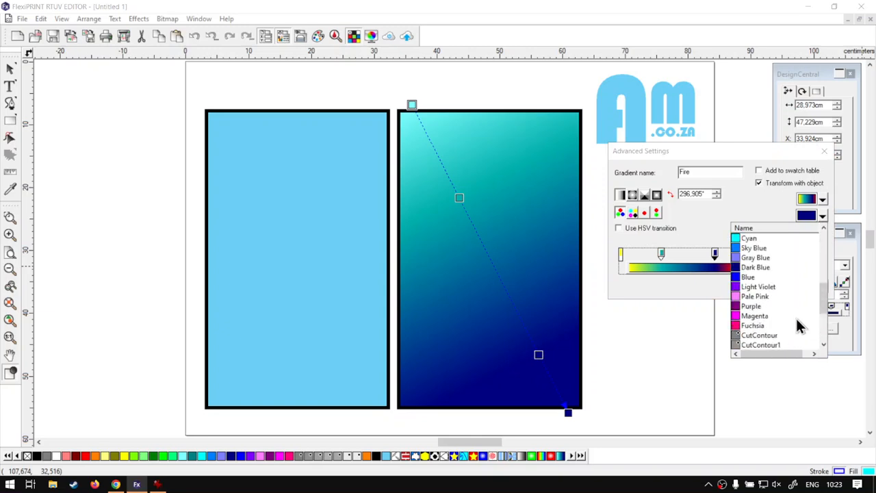
{"action": "scroll", "coordinate": [799, 327], "scroll_direction": "up", "scroll_amount": 1}
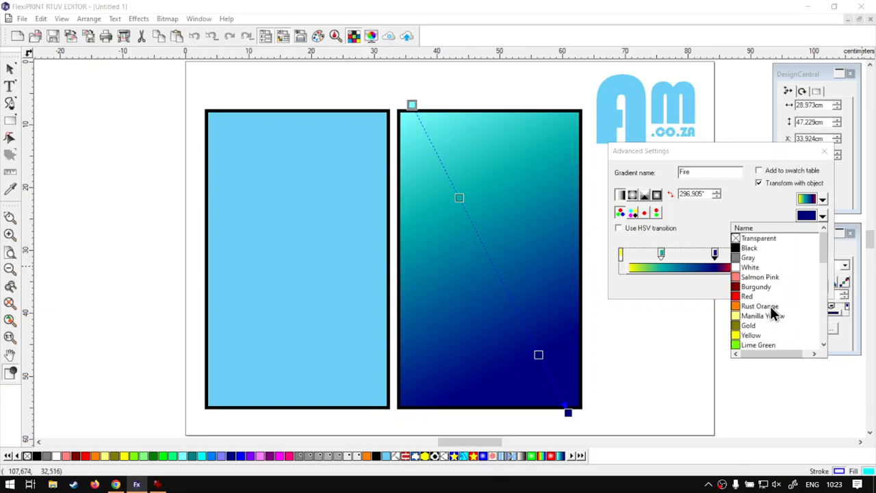
{"action": "left_click", "coordinate": [750, 296]}
{"action": "left_click", "coordinate": [660, 254]}
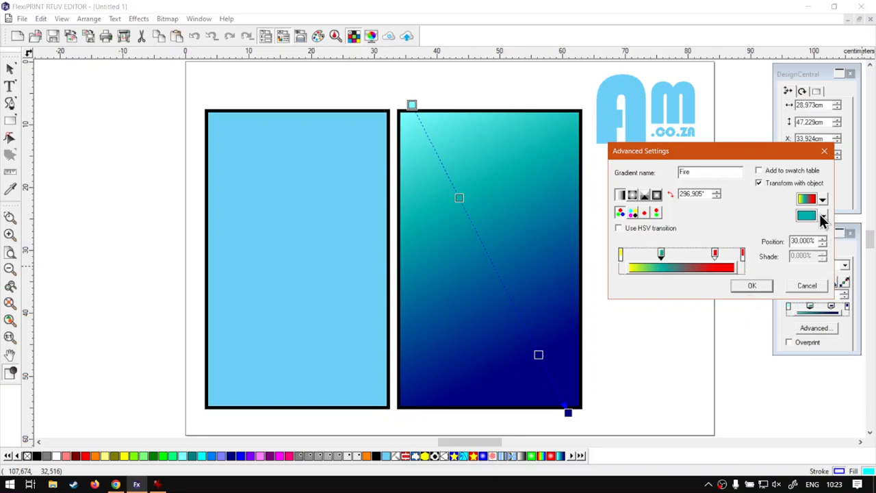
{"action": "left_click", "coordinate": [822, 218]}
{"action": "left_click", "coordinate": [760, 335]}
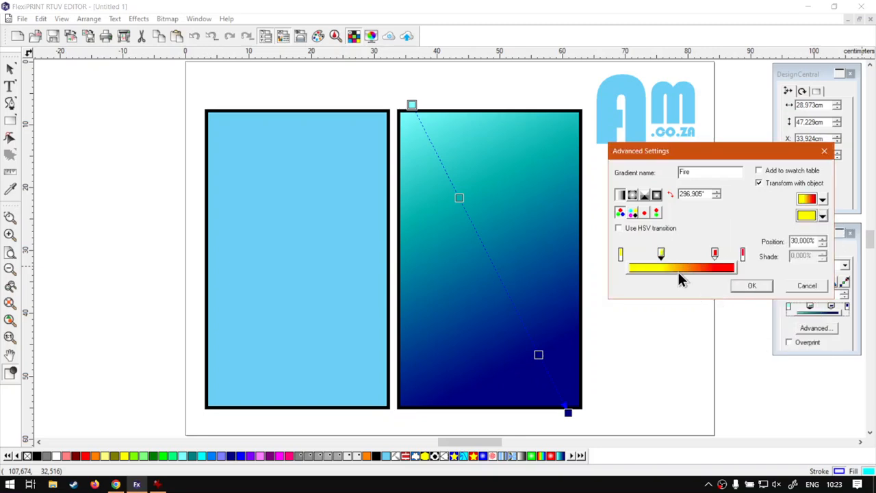
Step: Move the inner yellow stop close to the gradient's start and the inner red stop to 99%, and apply the gradient
{"action": "left_click_drag", "start_coordinate": [661, 258], "coordinate": [630, 272]}
{"action": "left_click_drag", "start_coordinate": [716, 254], "coordinate": [748, 260]}
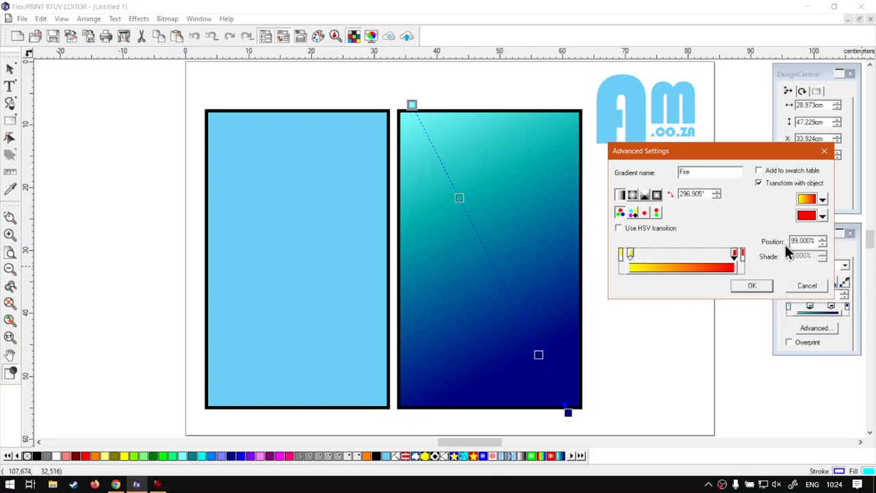
{"action": "left_click", "coordinate": [758, 286]}
{"action": "key", "text": "space"}
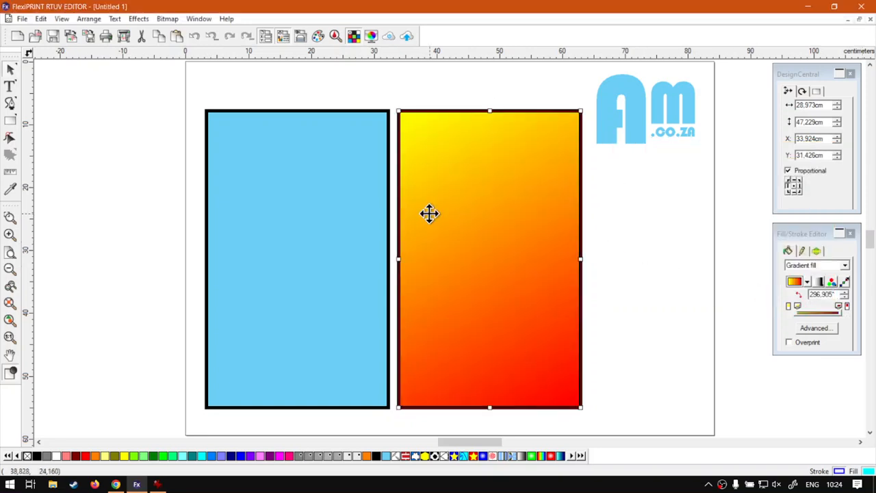
Step: Add the Fire gradient to the swatch table and apply the new swatch to the gradient rectangle
{"action": "left_click", "coordinate": [815, 328]}
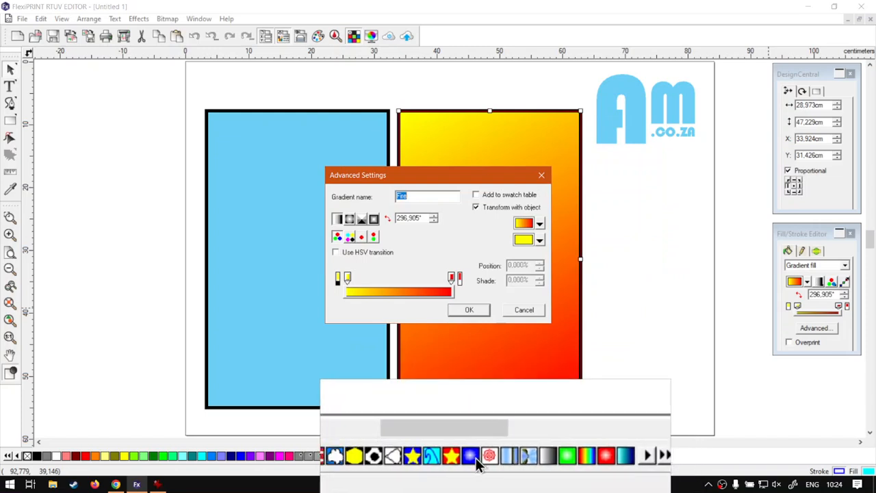
{"action": "left_click", "coordinate": [476, 195]}
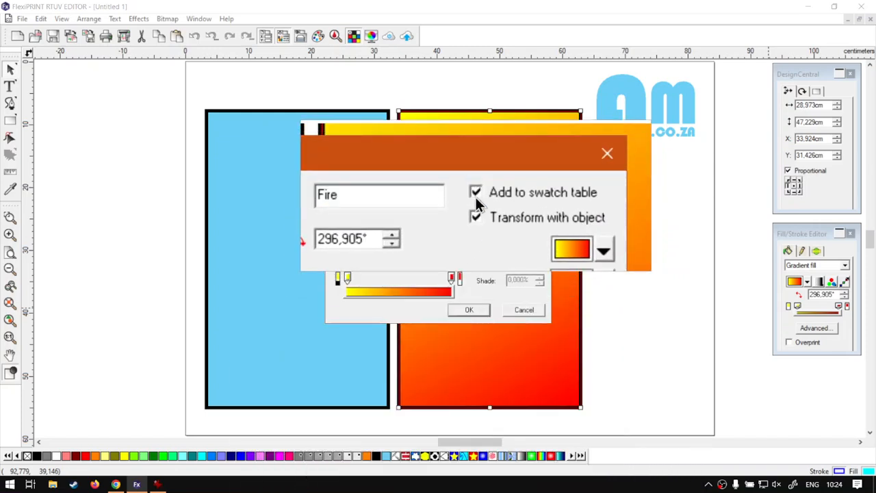
{"action": "left_click", "coordinate": [468, 310]}
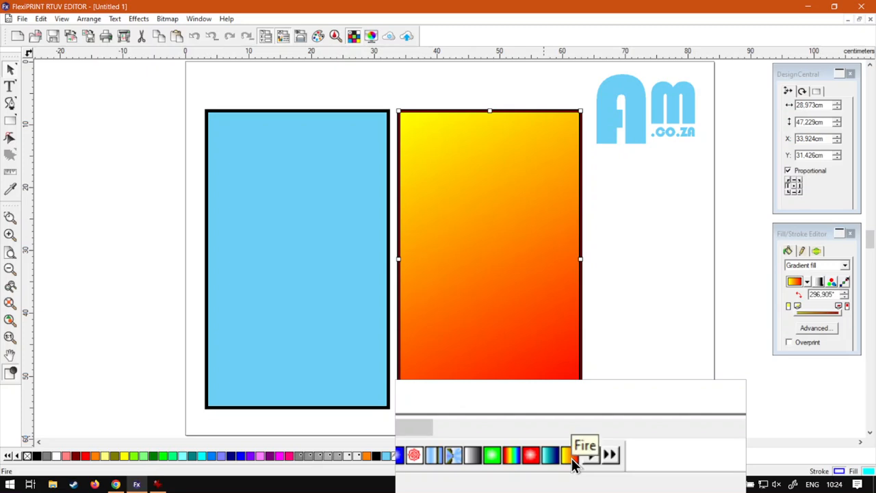
{"action": "left_click_drag", "start_coordinate": [571, 458], "coordinate": [551, 349]}
Step: With Transform with object enabled, scale the gradient rectangle down to about 13 × 21,2 cm and place a copy to its right
{"action": "left_click", "coordinate": [832, 328]}
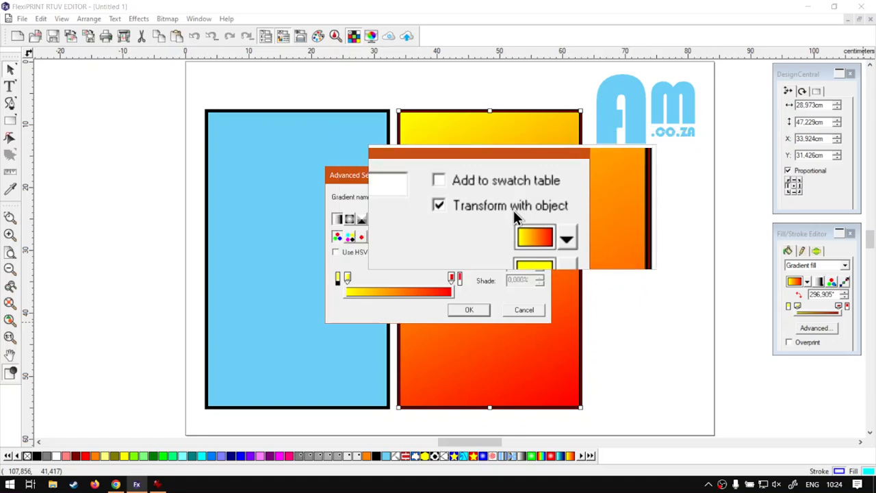
{"action": "left_click", "coordinate": [470, 309]}
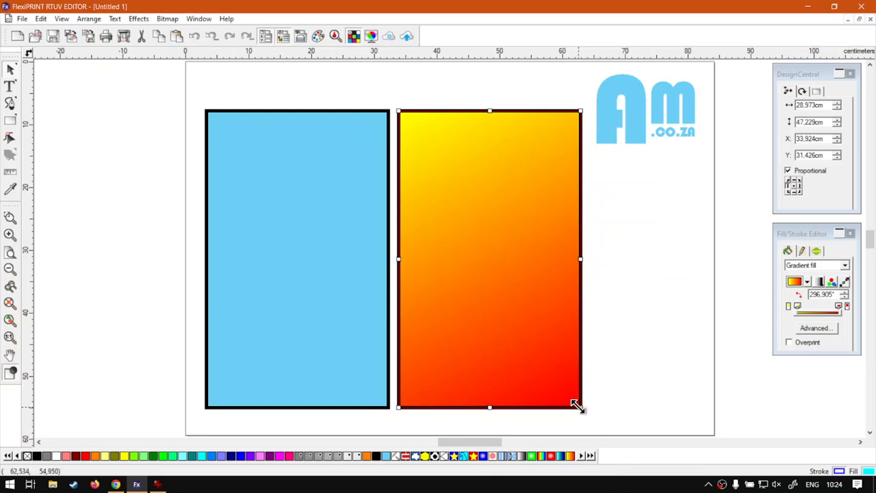
{"action": "left_click_drag", "start_coordinate": [578, 405], "coordinate": [519, 189]}
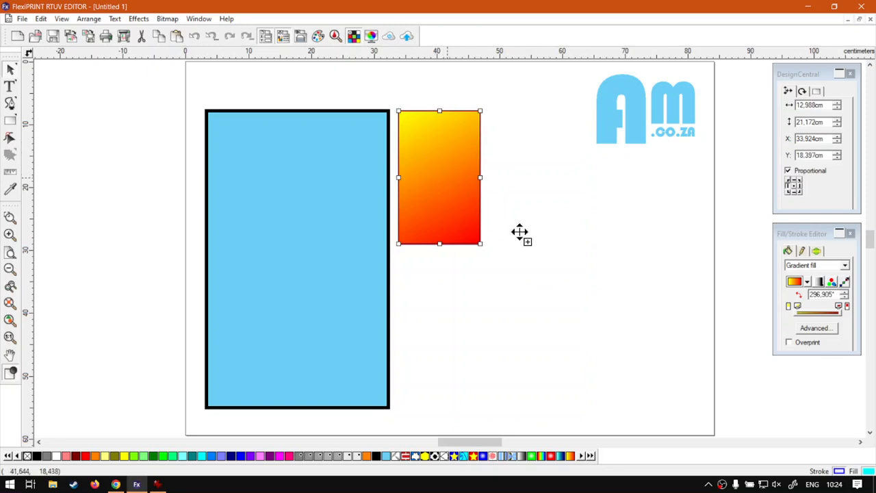
{"action": "left_click_drag", "start_coordinate": [620, 260], "coordinate": [610, 379]}
{"action": "left_click_drag", "start_coordinate": [585, 343], "coordinate": [520, 187]}
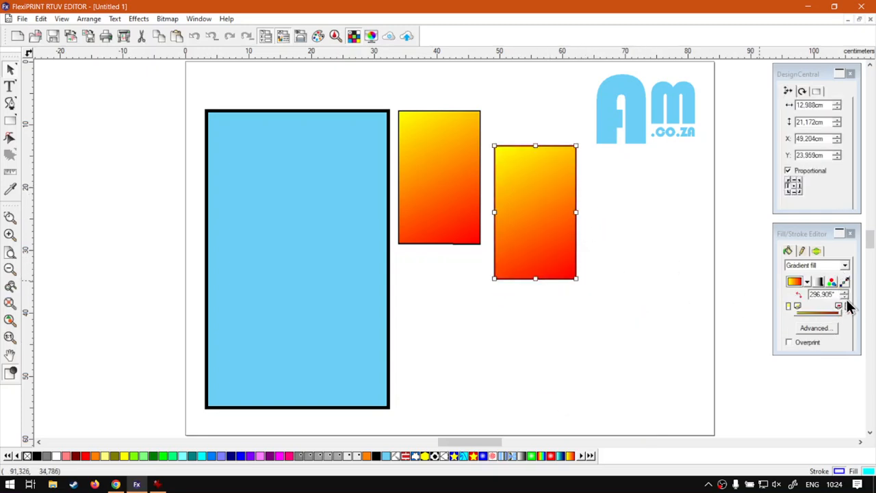
Step: Turn off Transform with object for the copy's gradient and enlarge the copy to about 26,7 × 43,5 cm
{"action": "left_click", "coordinate": [830, 327]}
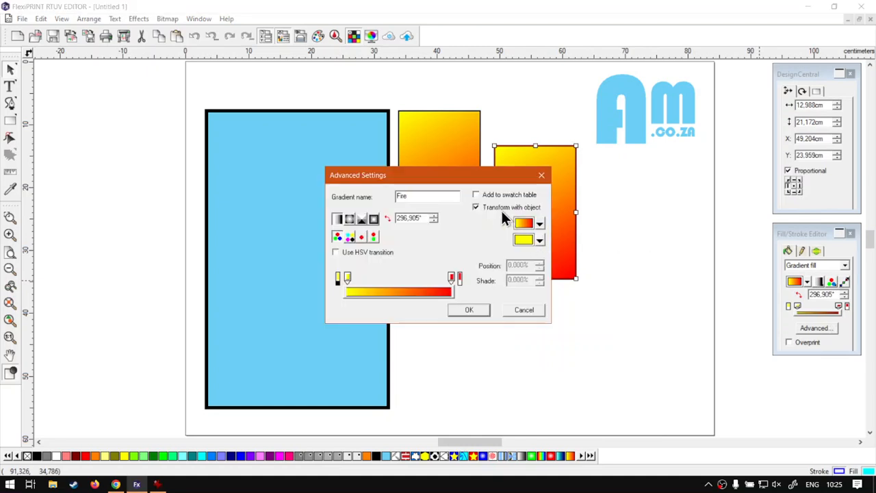
{"action": "left_click", "coordinate": [469, 309]}
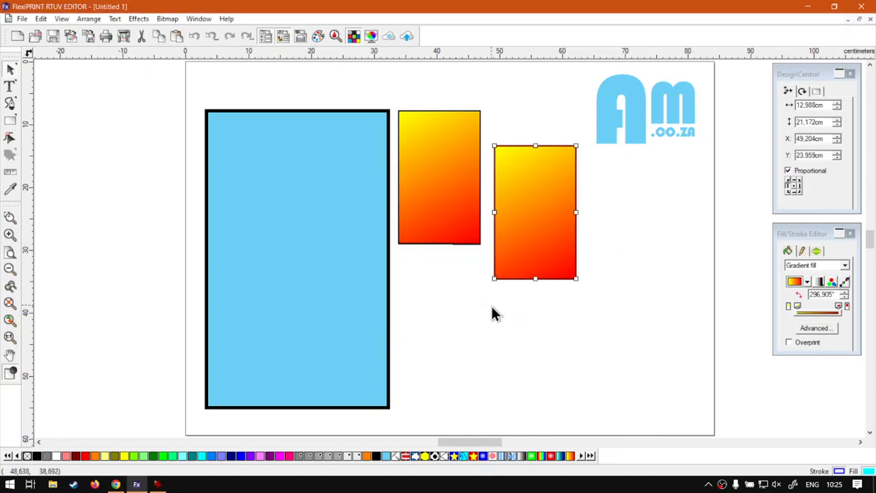
{"action": "left_click_drag", "start_coordinate": [573, 275], "coordinate": [662, 385]}
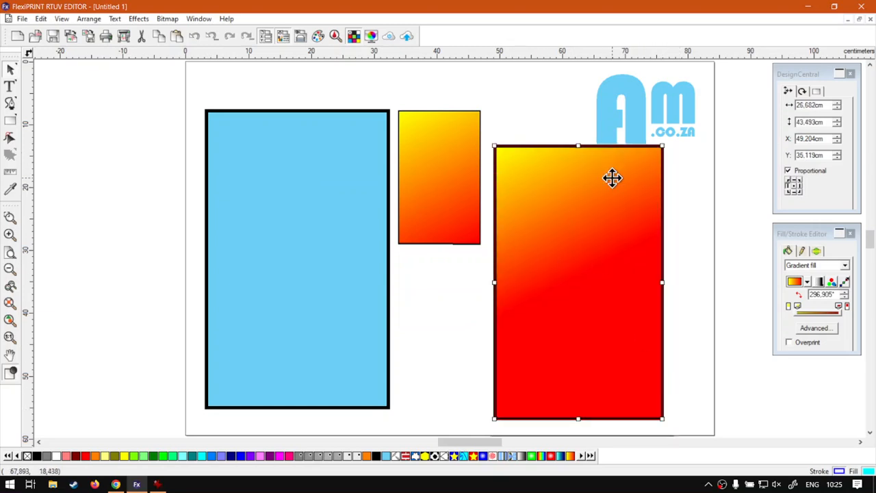
{"action": "left_click", "coordinate": [695, 326]}
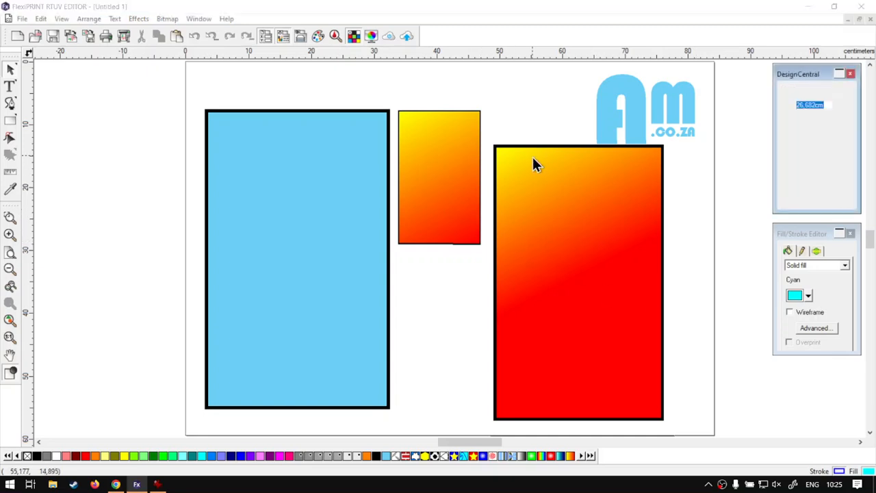
Step: Shrink the enlarged rectangle slightly from its top-left corner to about 25,8 × 42 cm
{"action": "left_click", "coordinate": [506, 152]}
{"action": "left_click_drag", "start_coordinate": [494, 145], "coordinate": [500, 165]}
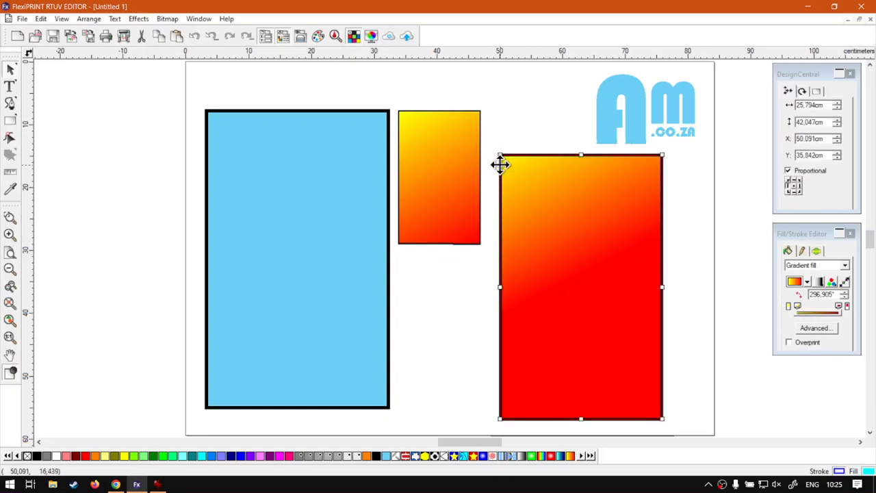
{"action": "left_click", "coordinate": [511, 116]}
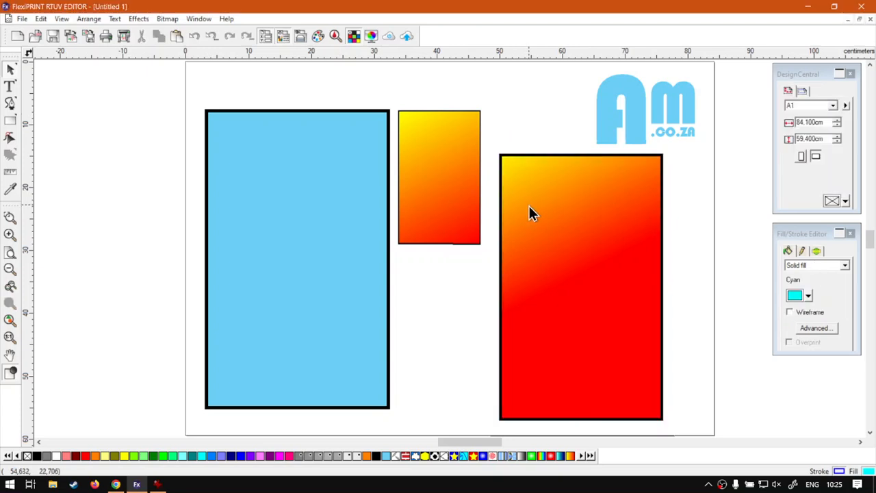
Step: Stretch the large rectangle's gradient from its top-left corner to its bottom-right corner, and deselect the rectangle
{"action": "left_click", "coordinate": [587, 236]}
{"action": "left_click", "coordinate": [844, 282]}
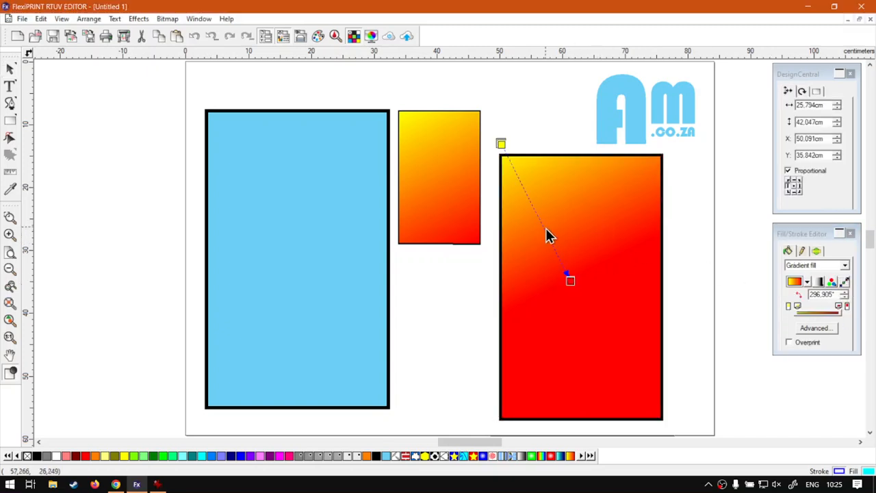
{"action": "left_click_drag", "start_coordinate": [570, 280], "coordinate": [660, 417]}
{"action": "left_click_drag", "start_coordinate": [501, 144], "coordinate": [503, 158]}
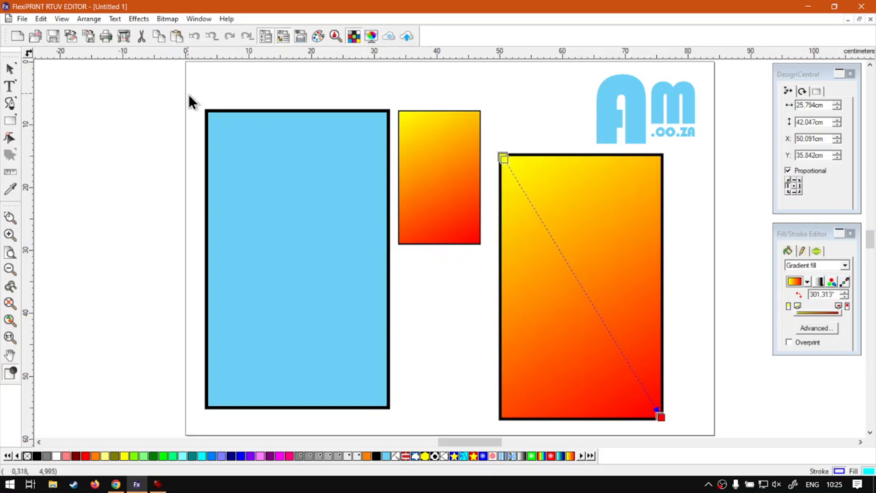
{"action": "left_click", "coordinate": [11, 69]}
{"action": "left_click", "coordinate": [459, 328]}
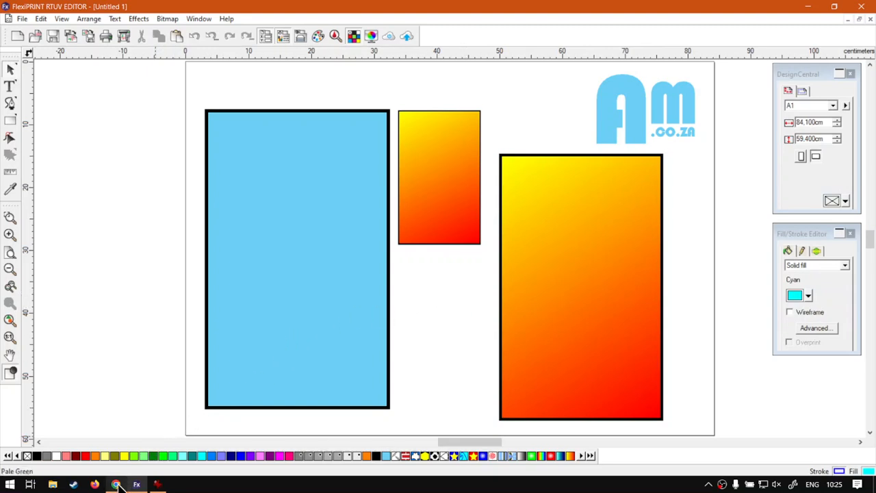
Step: Switch to Chrome to view the softwaretraining.co.za home page
{"action": "left_click", "coordinate": [115, 484]}
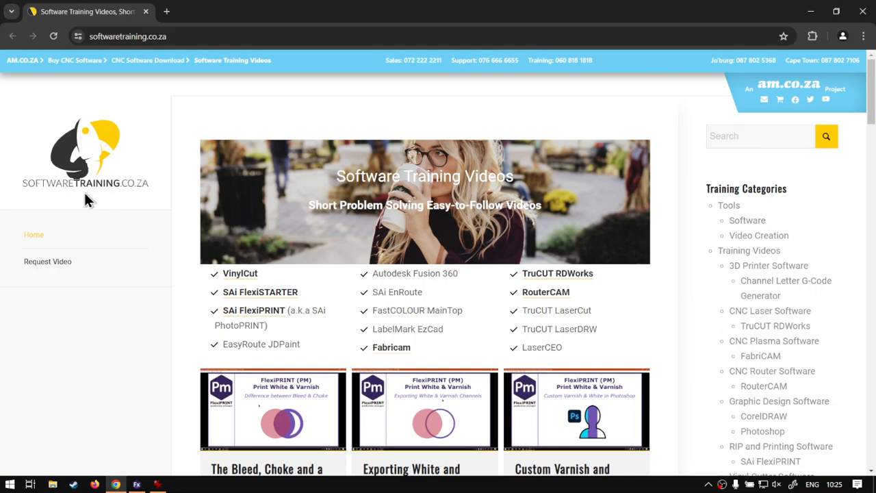